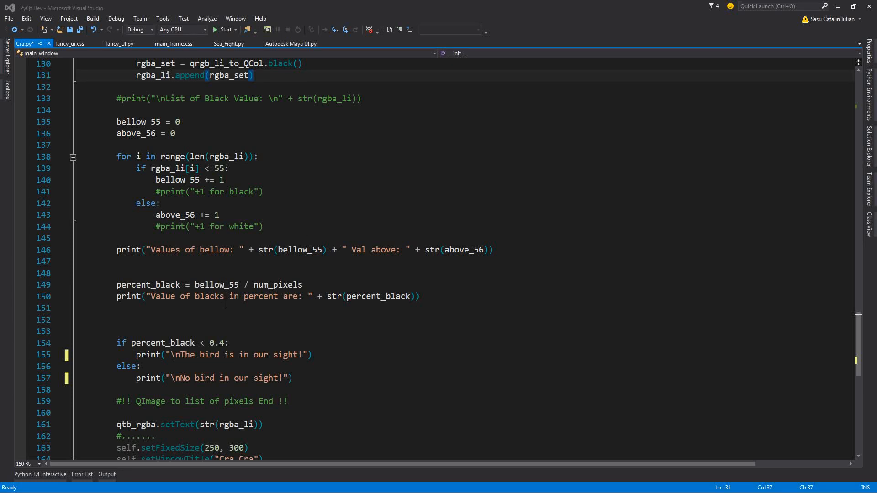
- Review the code that builds the pixel lists and the dark-pixel counting with the bird check
click(241, 227)
scroll(241, 226, up, 3)
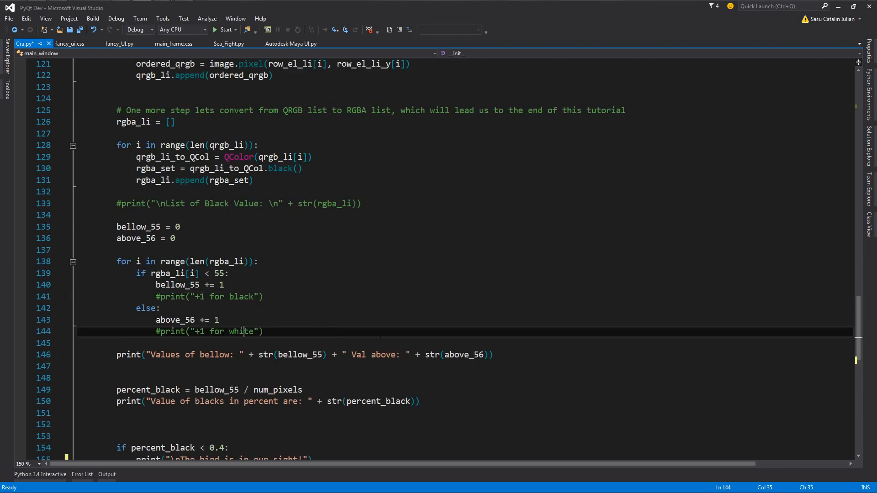
scroll(394, 337, down, 2)
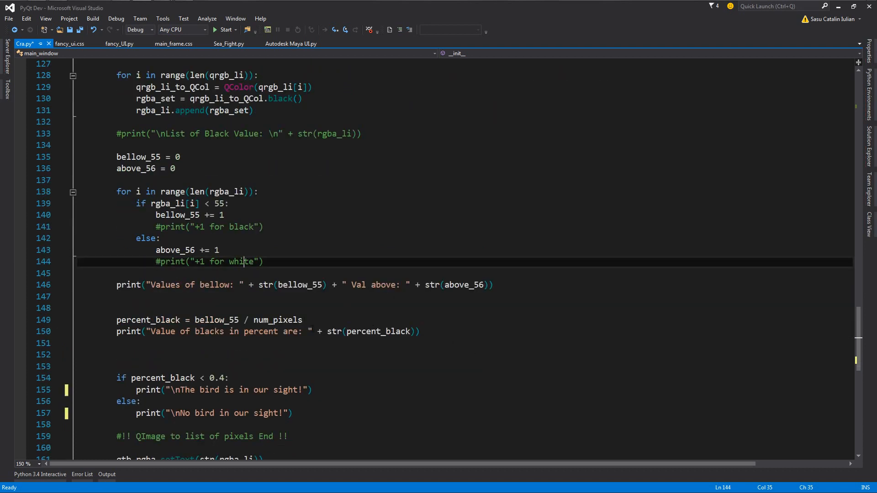
scroll(357, 345, down, 1)
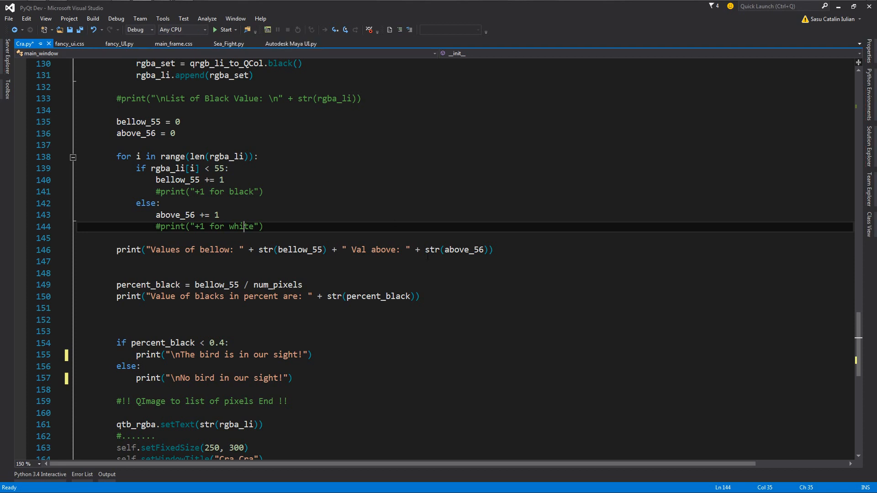
scroll(388, 353, up, 5)
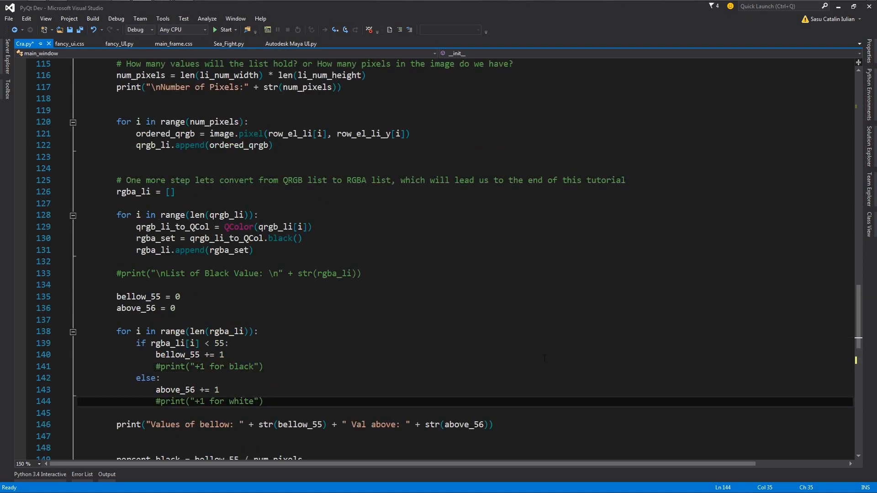
scroll(388, 354, down, 1)
scroll(388, 354, down, 1)
scroll(388, 354, up, 3)
scroll(388, 354, up, 2)
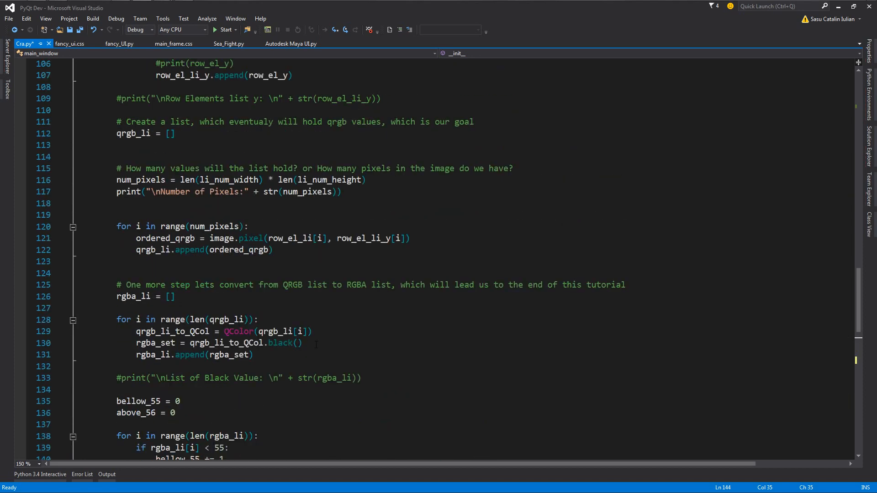
scroll(388, 354, up, 2)
scroll(389, 354, down, 3)
scroll(389, 354, down, 2)
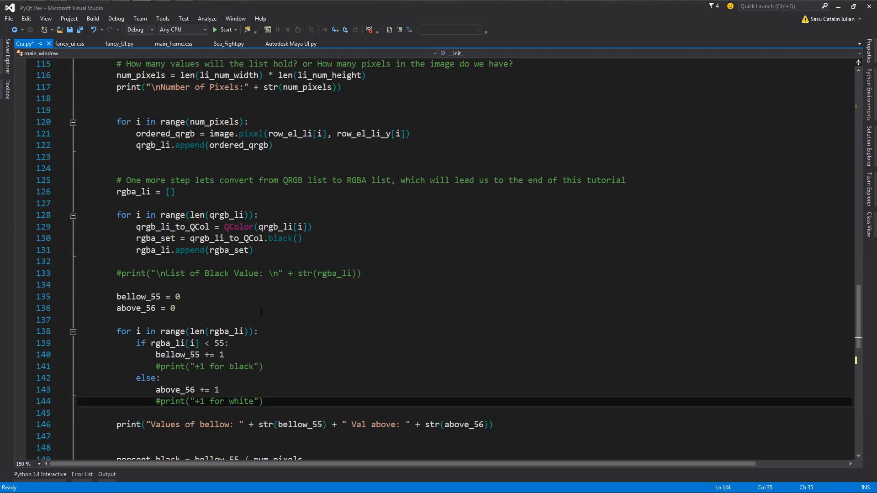
scroll(388, 354, down, 2)
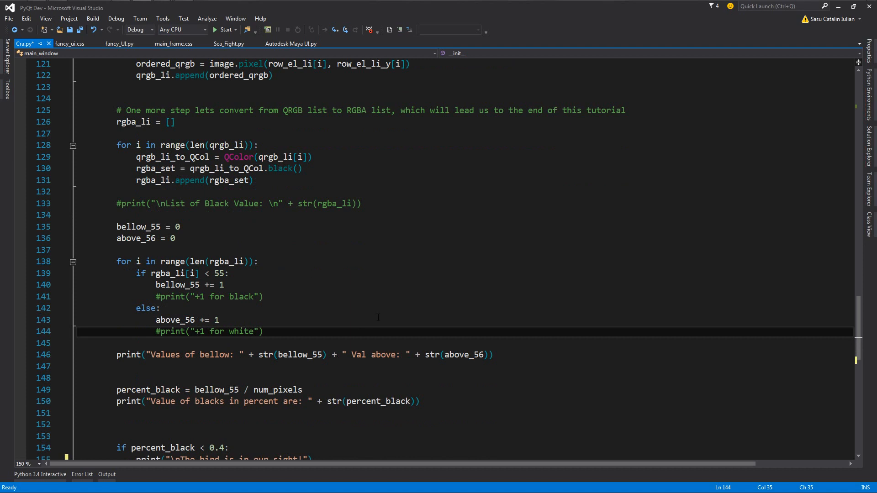
scroll(388, 353, down, 3)
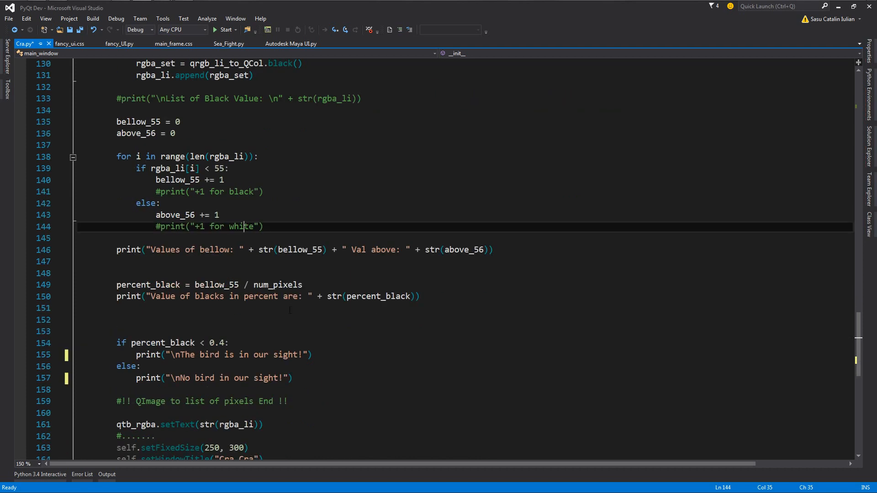
scroll(388, 354, up, 3)
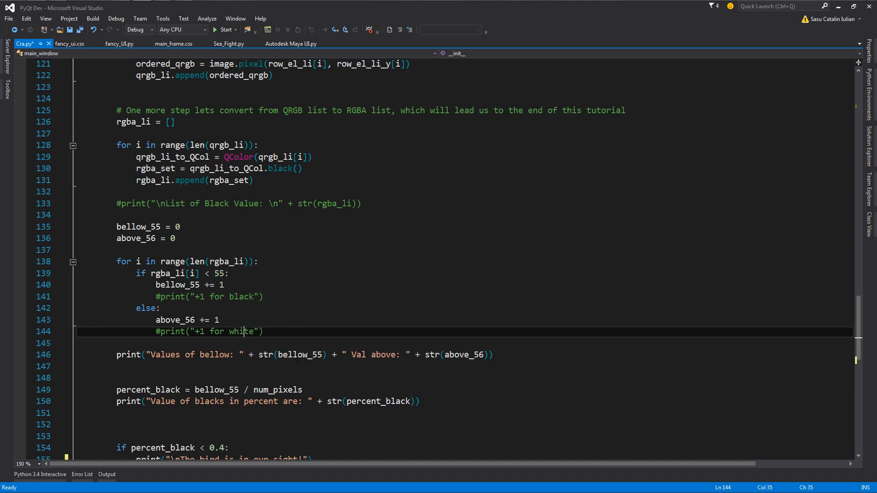
scroll(361, 363, up, 3)
scroll(361, 364, up, 3)
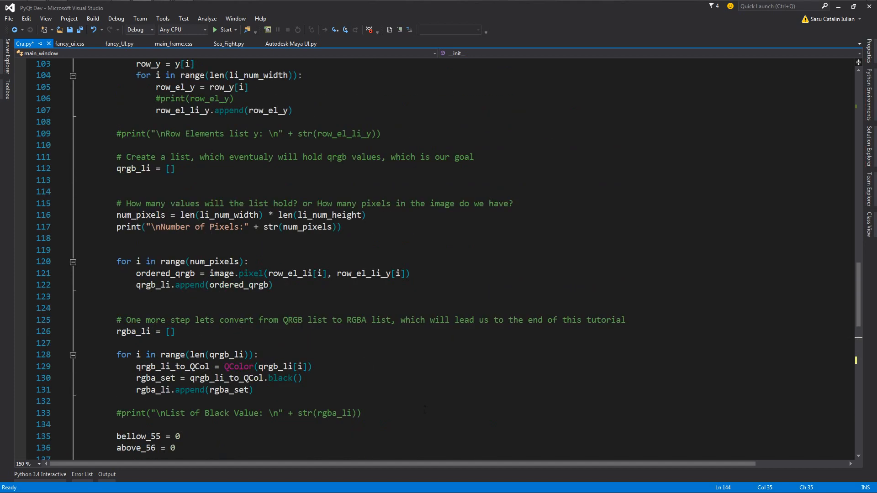
drag(424, 413, 116, 145)
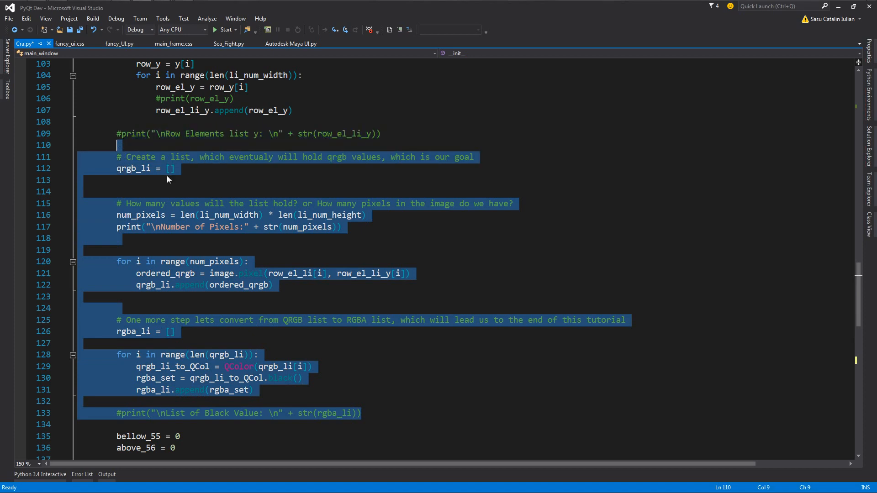
scroll(330, 341, down, 3)
scroll(331, 340, down, 3)
scroll(330, 340, down, 3)
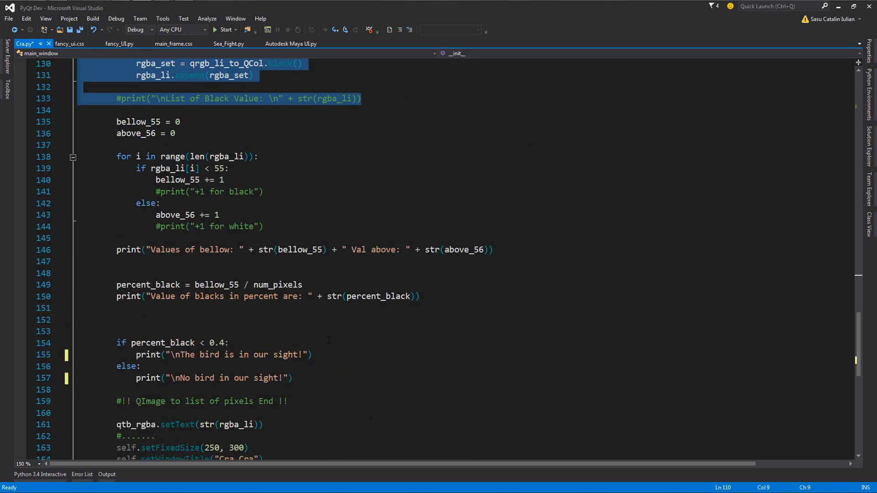
click(274, 215)
scroll(274, 215, up, 2)
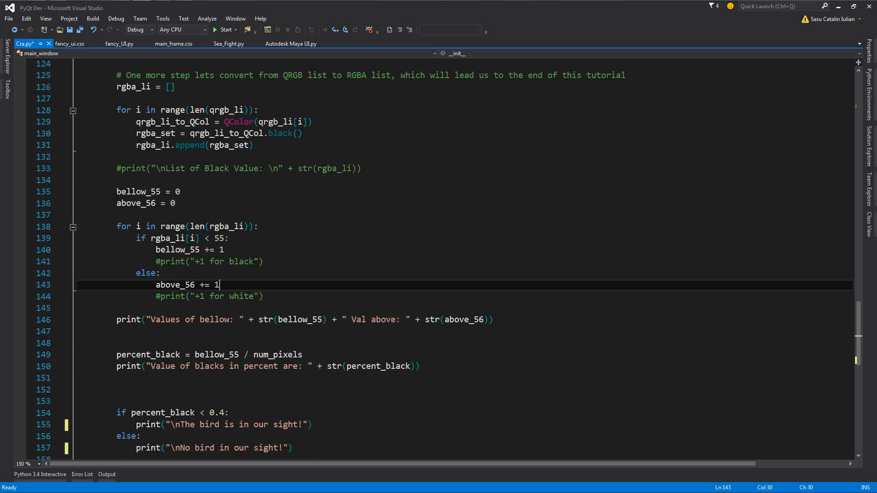
drag(114, 187, 156, 297)
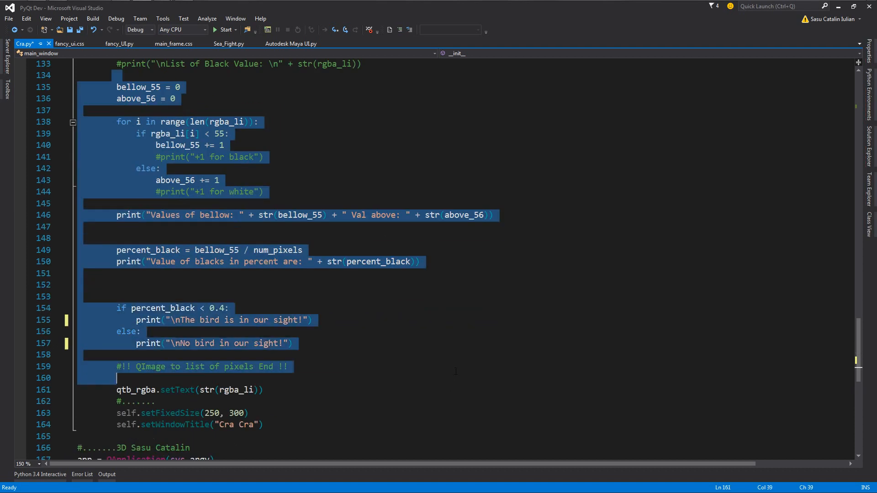
drag(156, 296, 264, 319)
scroll(264, 319, up, 2)
scroll(439, 274, up, 3)
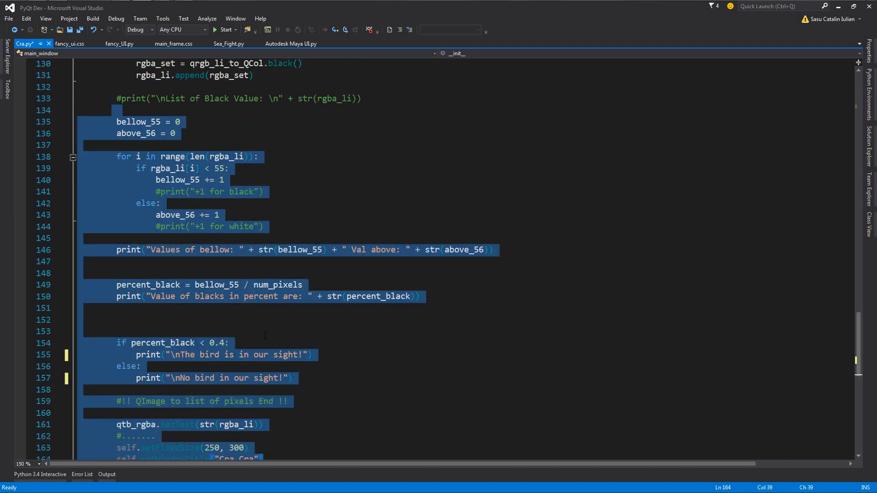
scroll(439, 274, down, 2)
click(375, 226)
scroll(374, 226, up, 1)
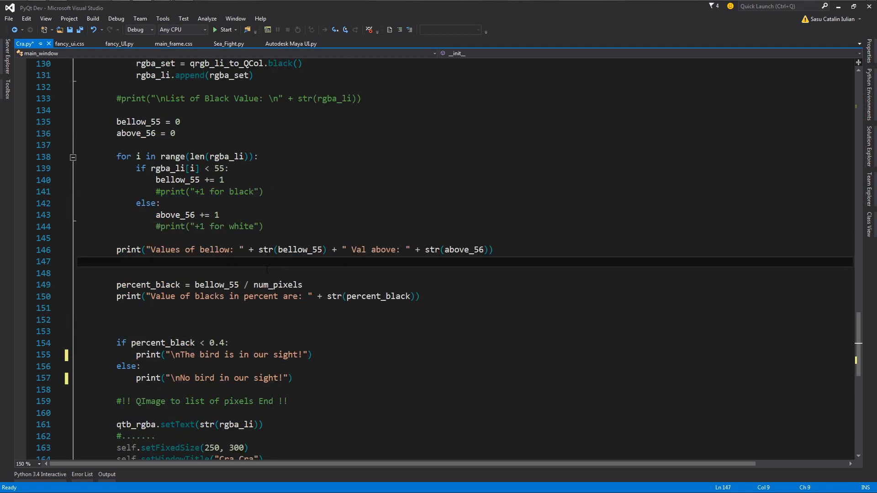
scroll(439, 274, up, 2)
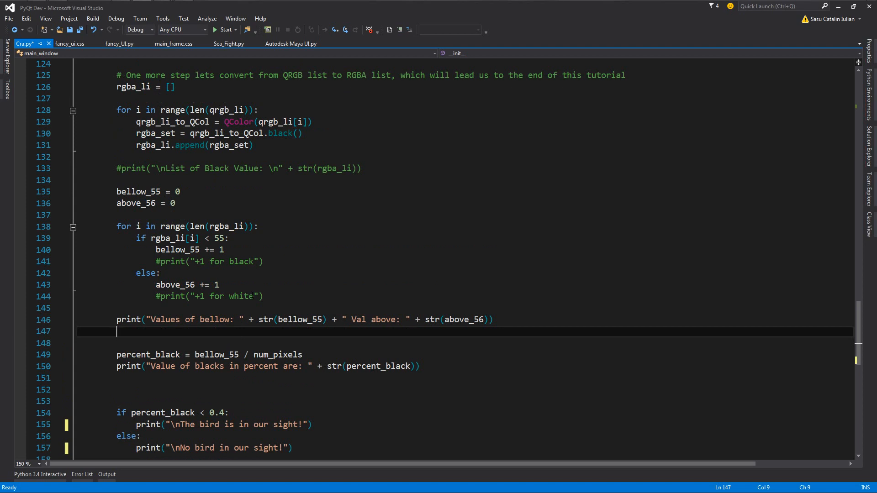
- Point out the bellow_55 and above_56 counter initialisations
click(117, 192)
mouse_move(117, 193)
mouse_down()
mouse_move(180, 192)
mouse_move(194, 203)
mouse_up()
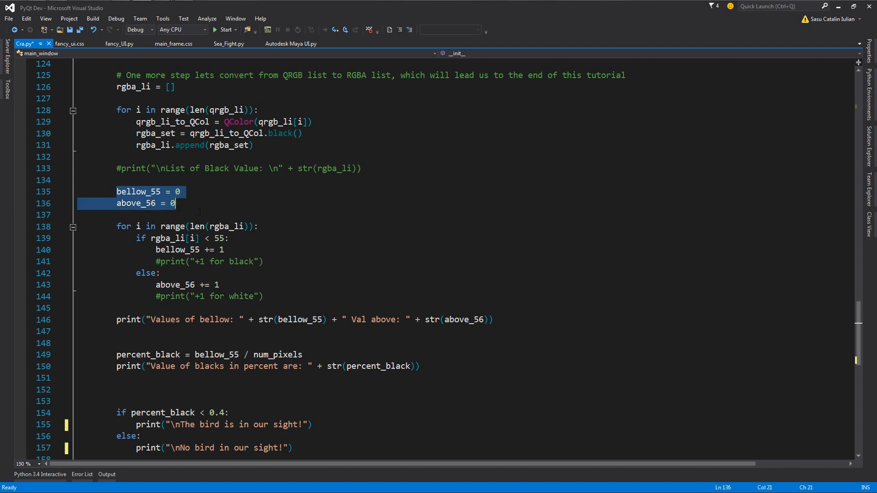
click(206, 214)
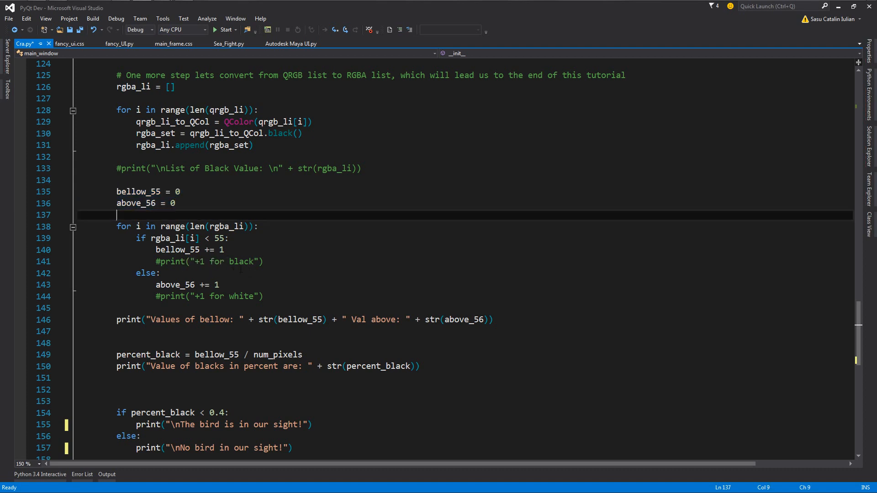
drag(177, 204, 117, 192)
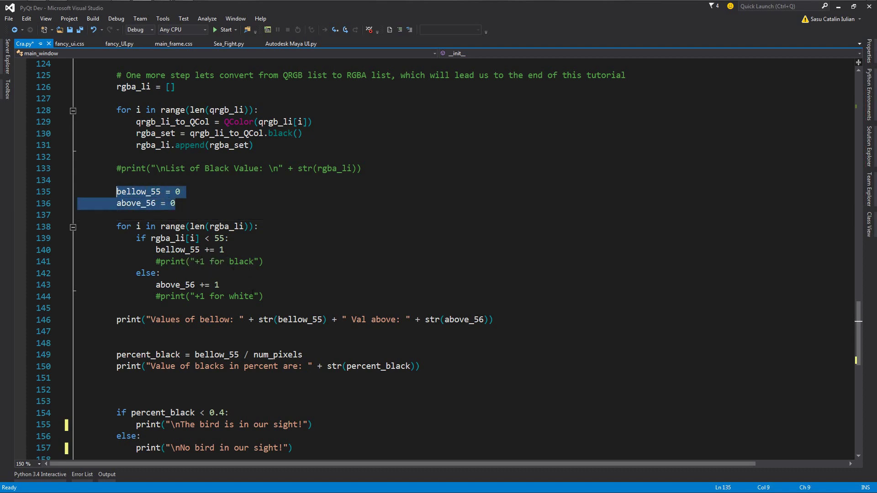
click(176, 203)
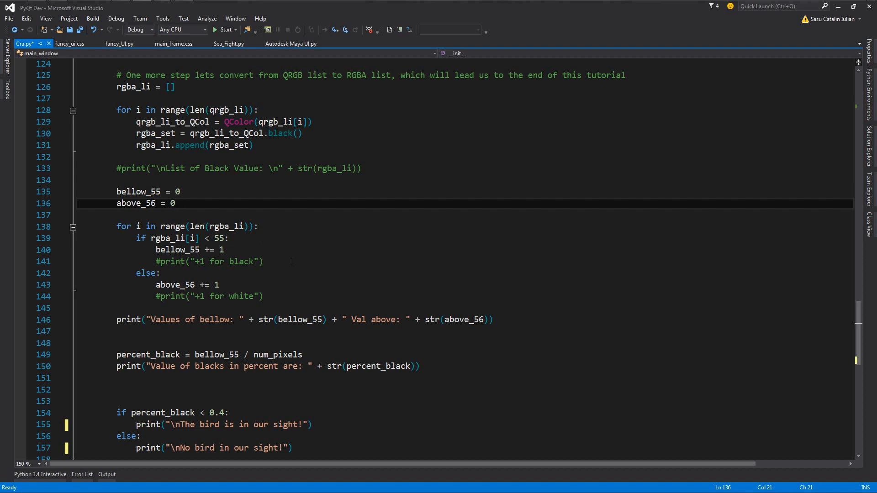
- Highlight the bellow_55 and above_56 counter increments and the white-pixel comment
drag(225, 250, 182, 251)
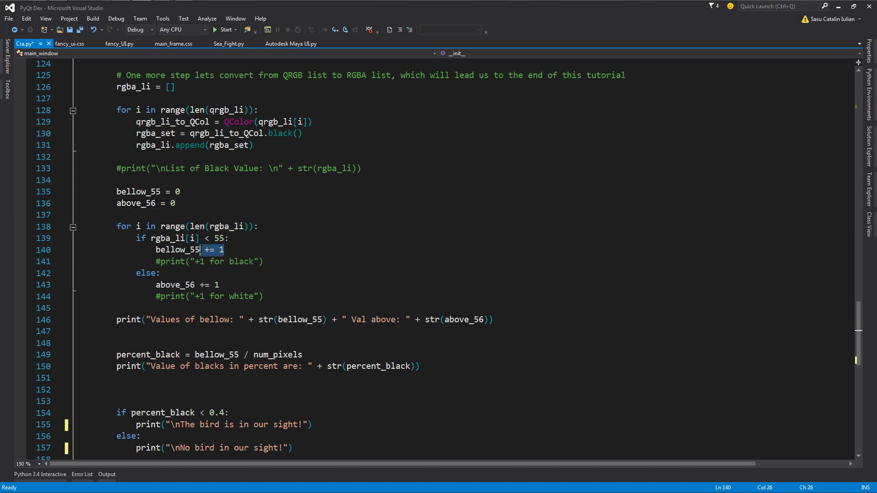
double_click(177, 250)
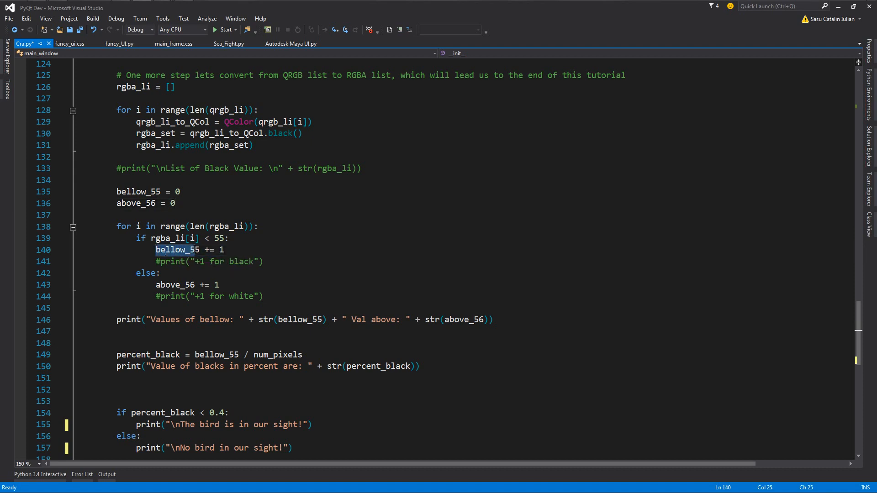
click(268, 296)
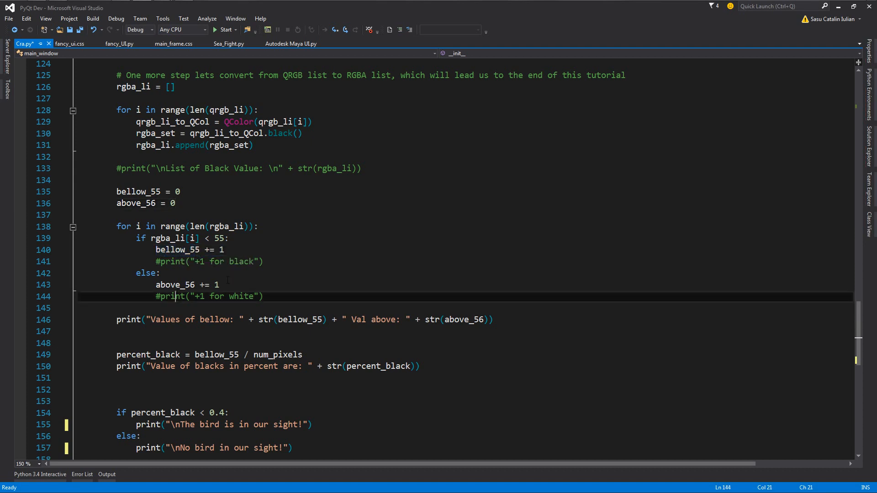
drag(156, 285, 211, 285)
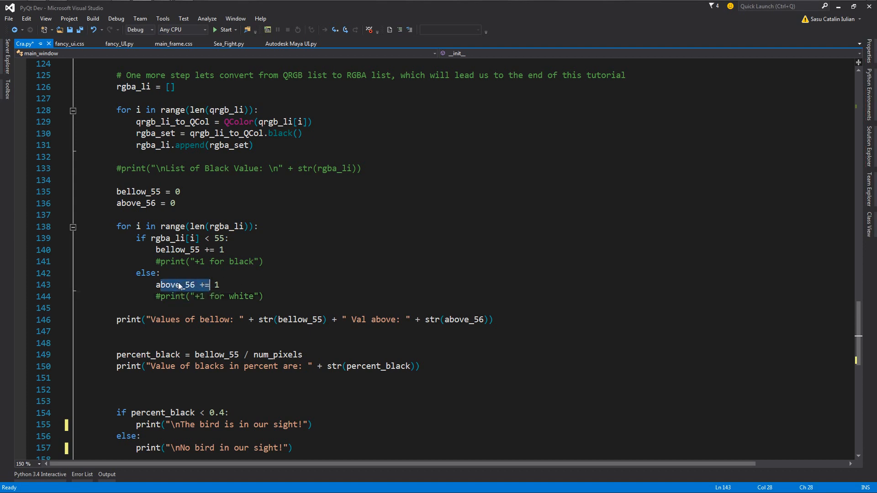
scroll(181, 285, down, 2)
scroll(181, 285, up, 1)
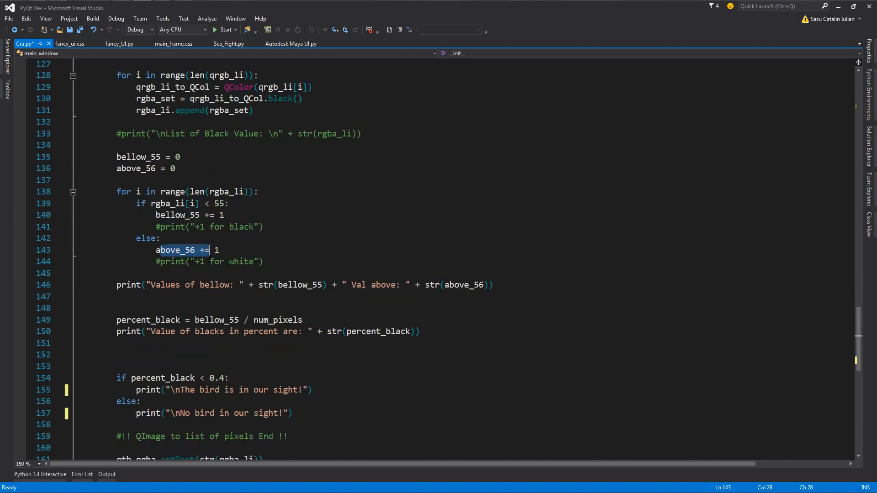
drag(228, 262, 254, 262)
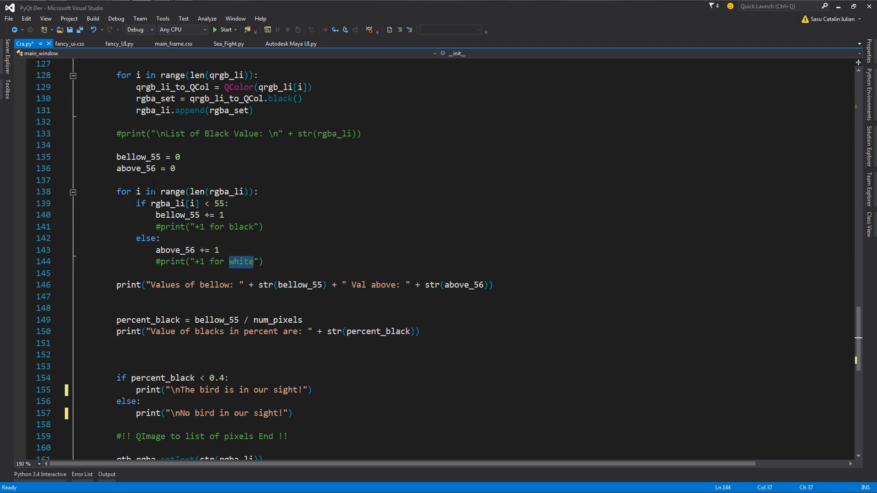
scroll(282, 322, down, 1)
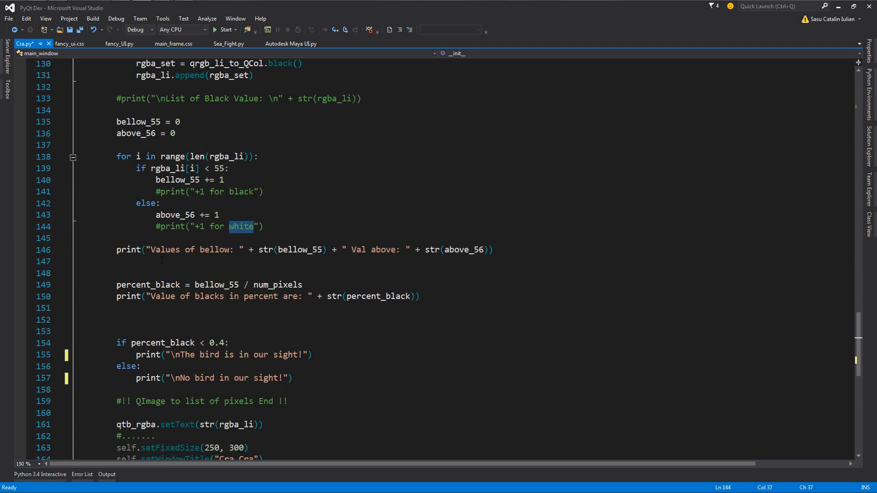
drag(170, 250, 155, 238)
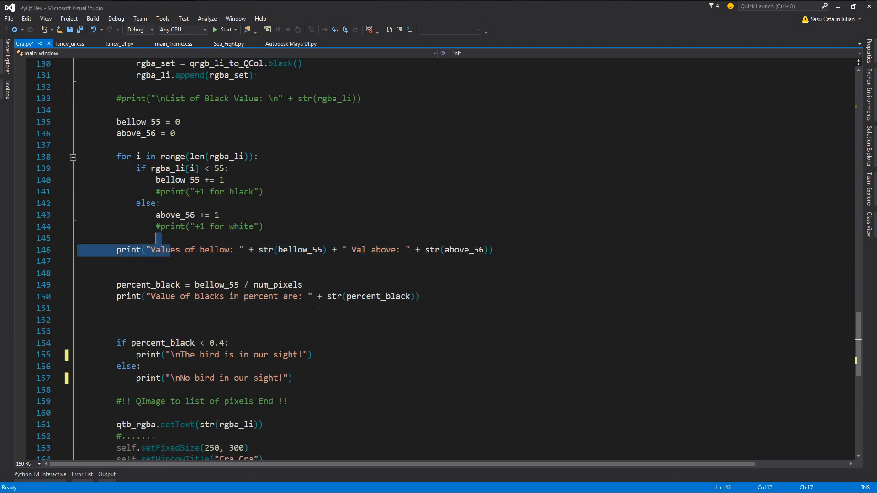
scroll(155, 238, down, 1)
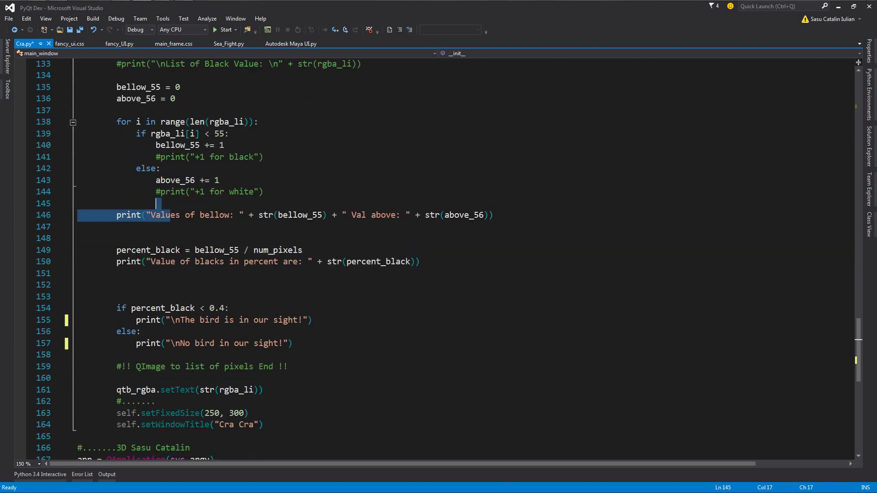
- Walk through the percent_black calculation dividing bellow_55 by num_pixels
click(166, 251)
drag(166, 251, 236, 251)
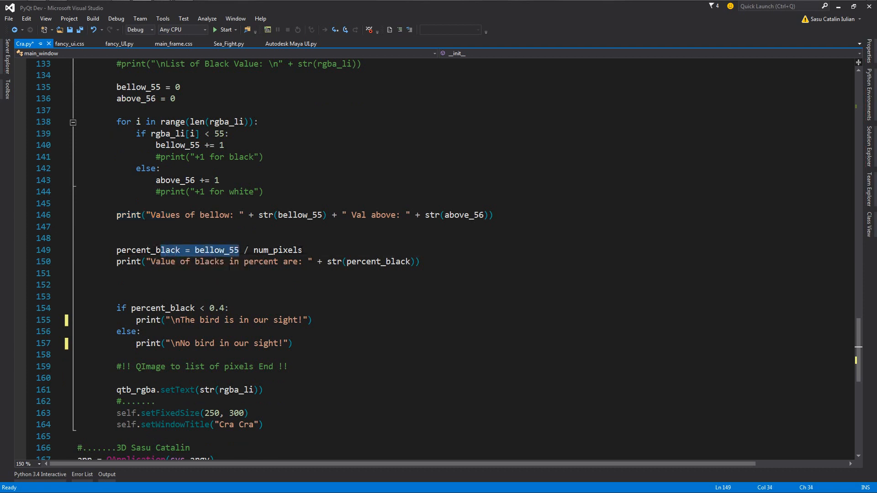
drag(303, 250, 195, 250)
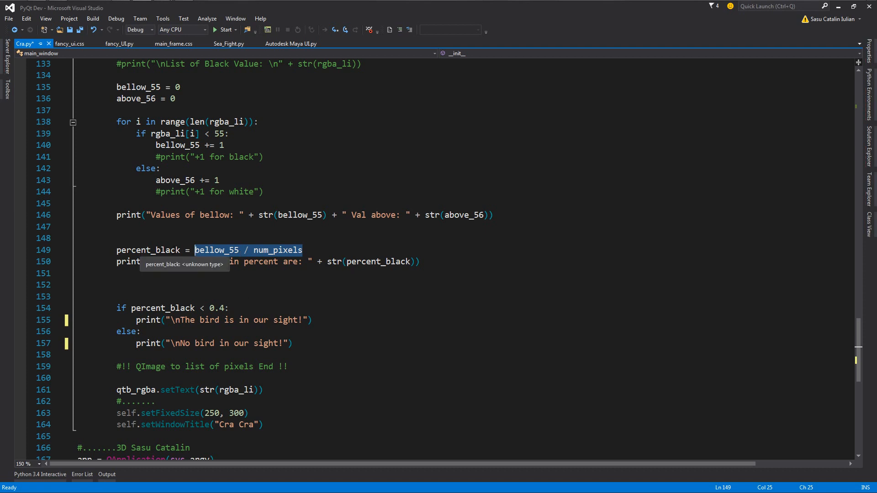
double_click(148, 250)
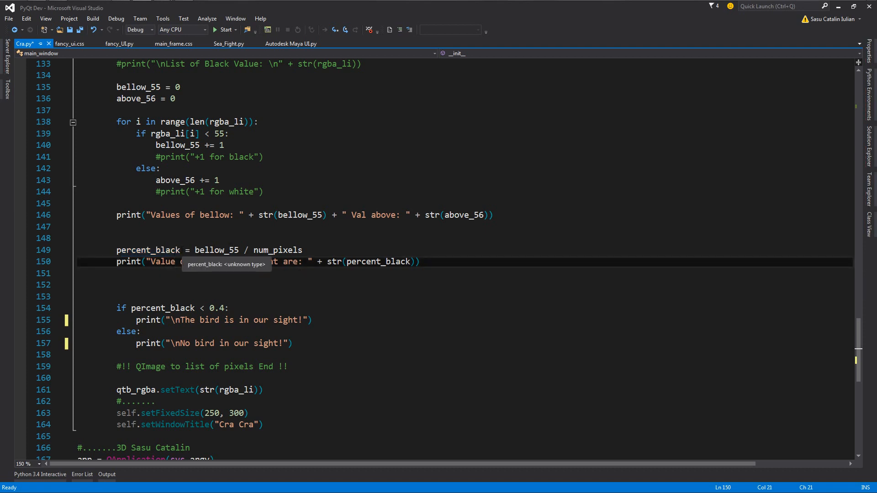
click(177, 251)
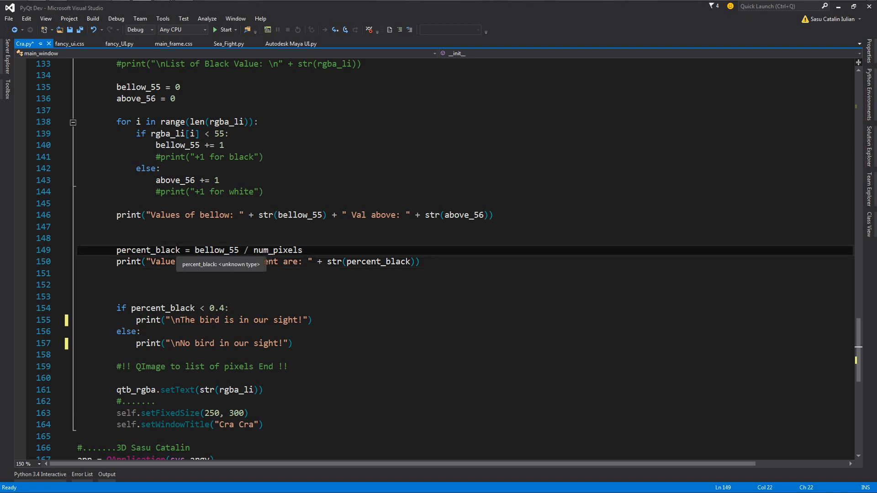
key(ctrl+shift+Left)
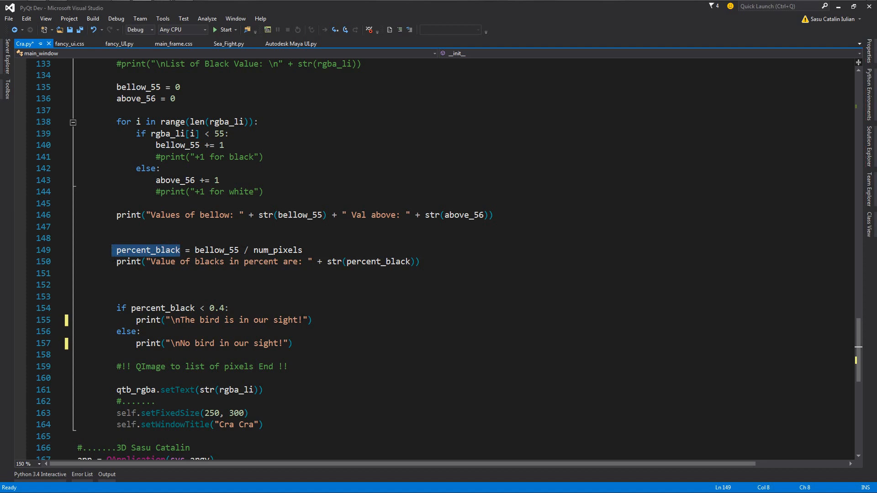
scroll(348, 334, down, 1)
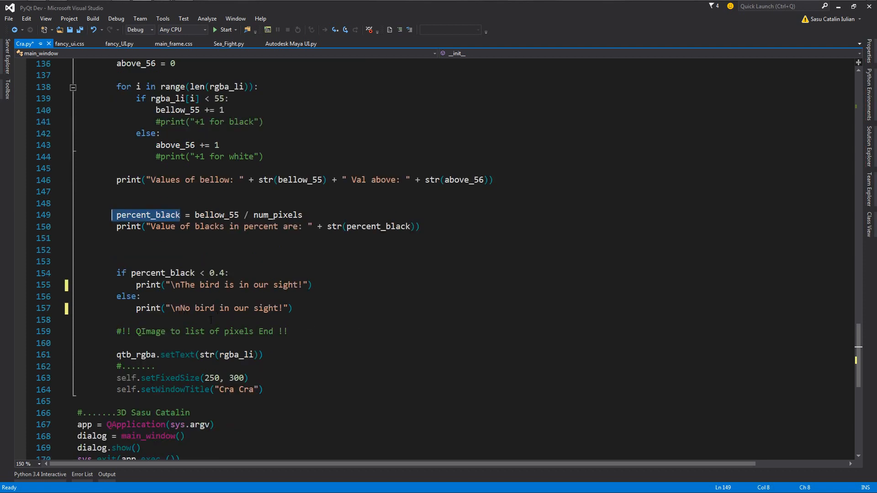
scroll(210, 320, down, 1)
scroll(211, 305, up, 1)
- Highlight the bird-in-sight message text inside the percent_black check
drag(181, 285, 290, 284)
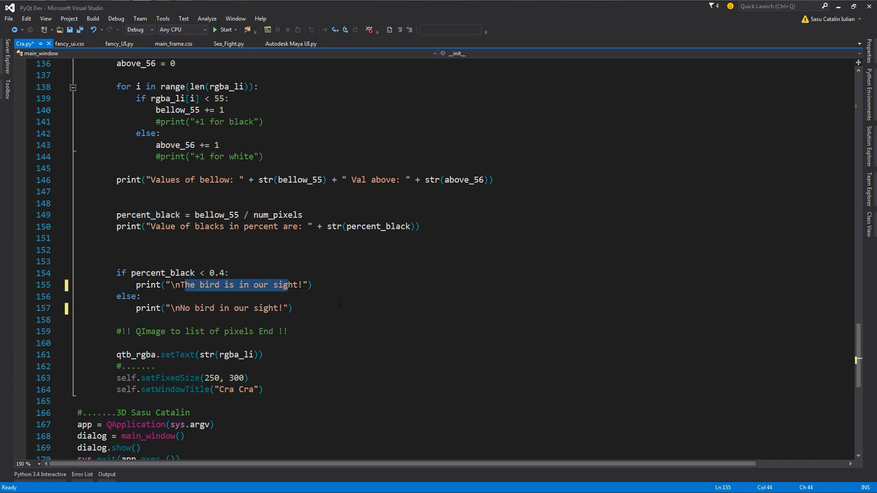
click(290, 284)
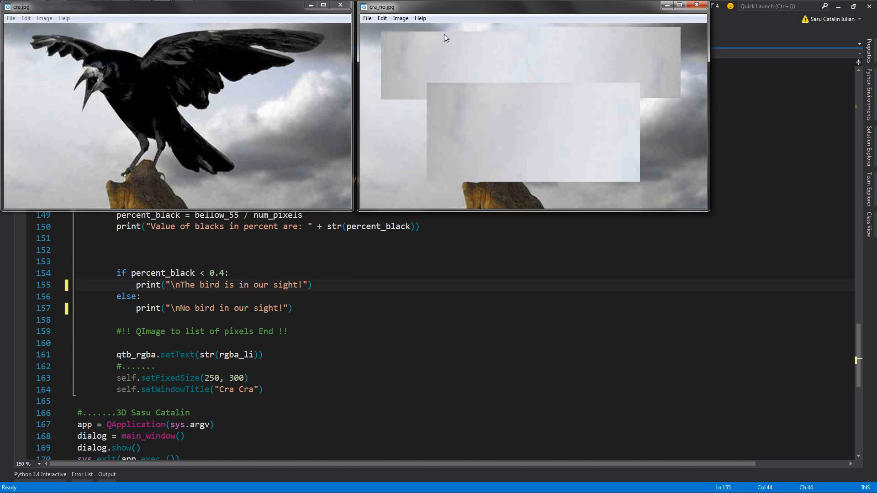
drag(472, 12, 477, 16)
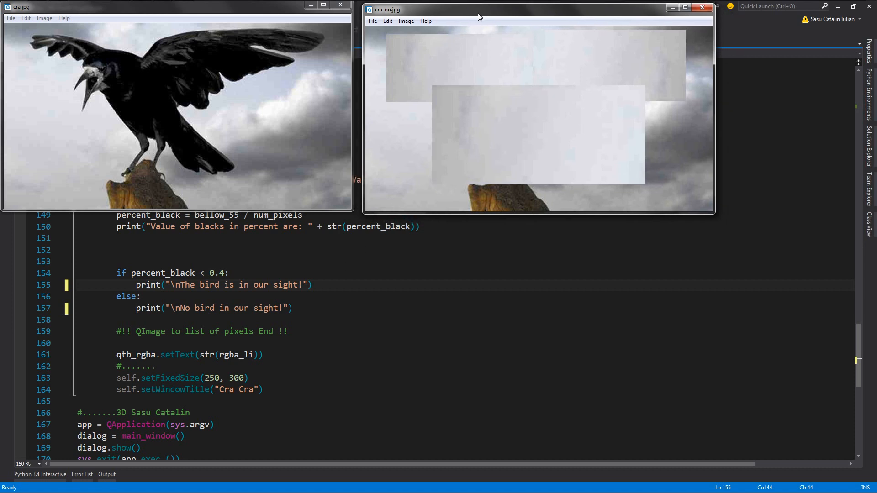
click(245, 13)
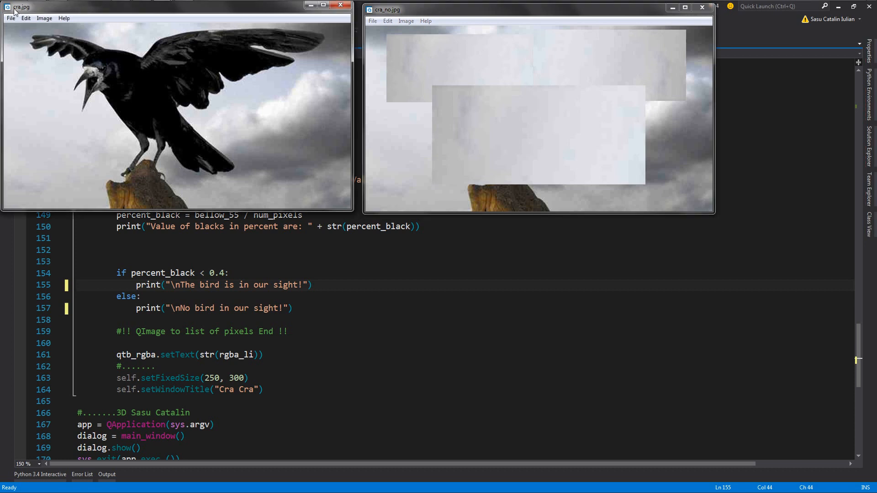
click(404, 21)
drag(575, 13, 572, 13)
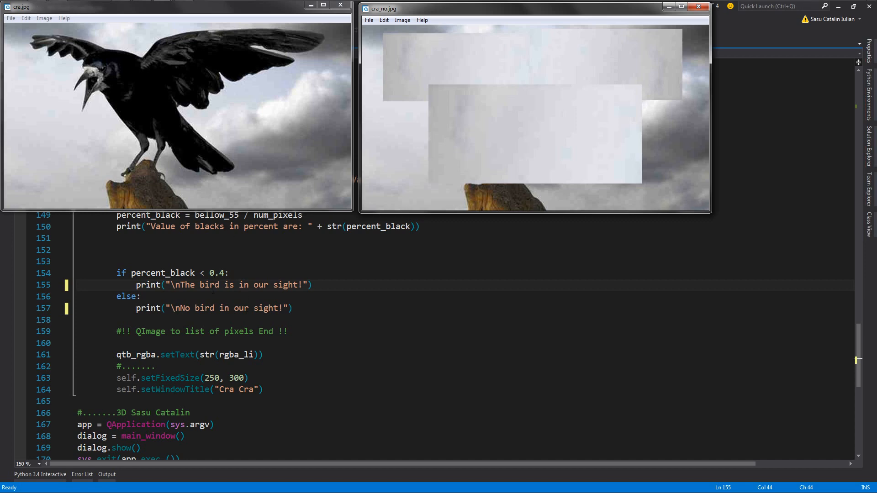
- Bring the Cra.py code back in front of the test image windows
drag(254, 284, 300, 284)
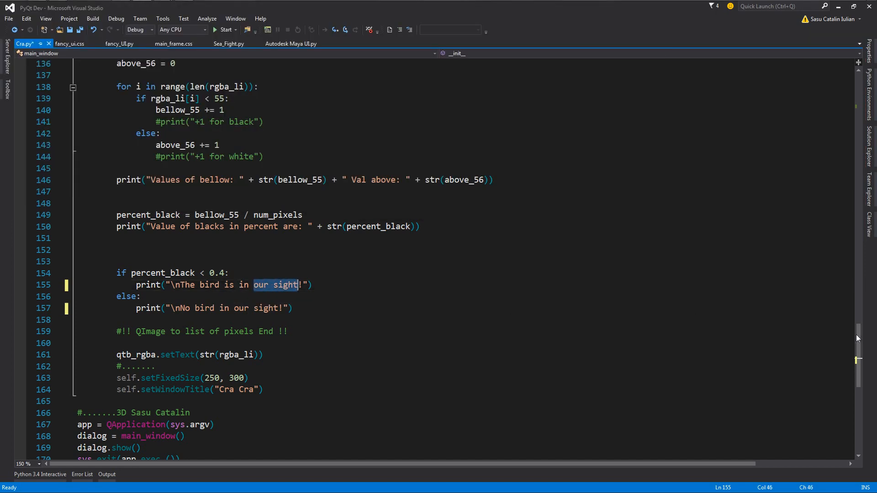
drag(857, 334, 847, 97)
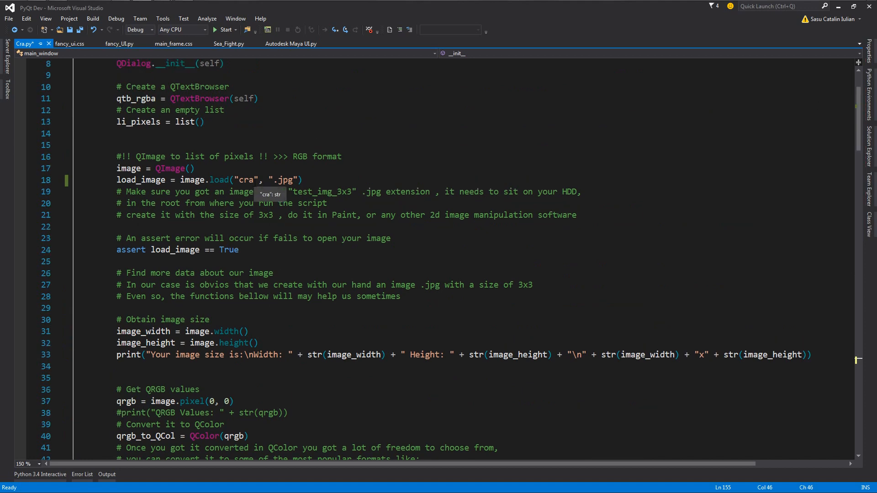
scroll(439, 261, down, 5)
scroll(438, 260, down, 5)
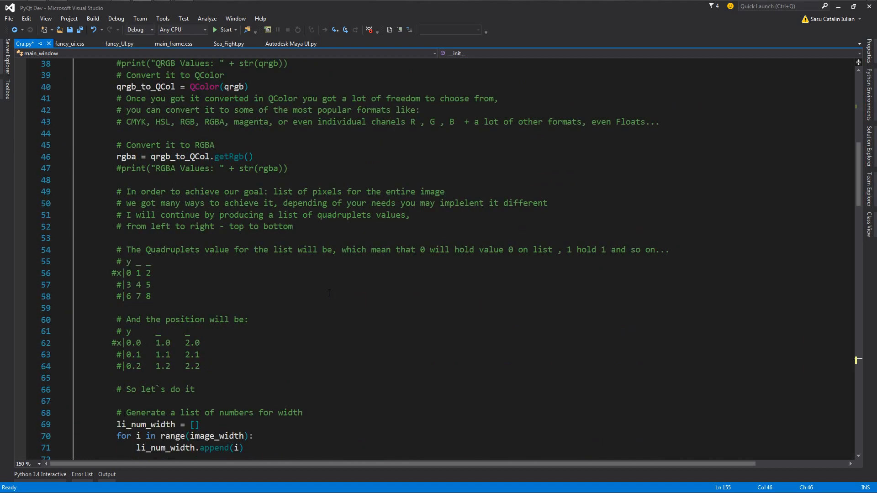
scroll(439, 260, down, 5)
scroll(439, 261, down, 5)
scroll(438, 260, down, 5)
scroll(438, 261, down, 5)
scroll(438, 260, down, 7)
scroll(438, 261, down, 4)
scroll(438, 260, up, 3)
scroll(439, 260, up, 1)
scroll(438, 260, up, 15)
scroll(439, 261, down, 1)
scroll(438, 260, up, 1)
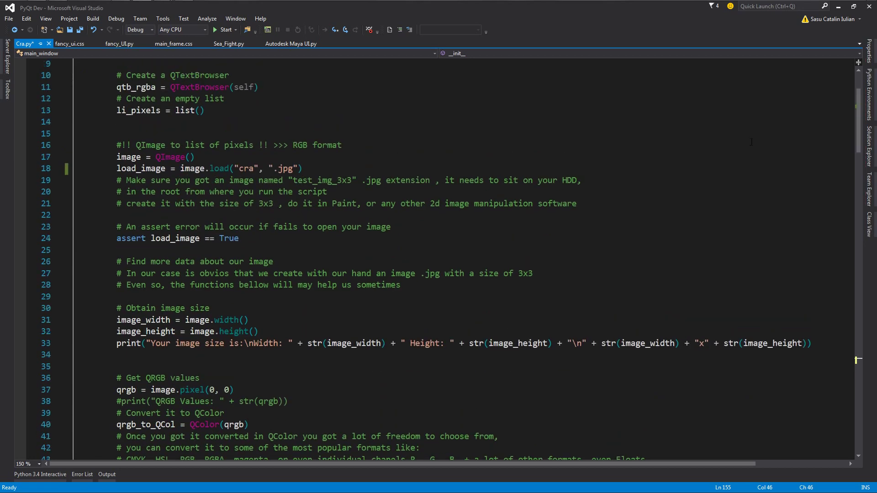
- Run Cra.py on cra.jpg and read the console showing about 34% blacks and the bird in sight
click(222, 31)
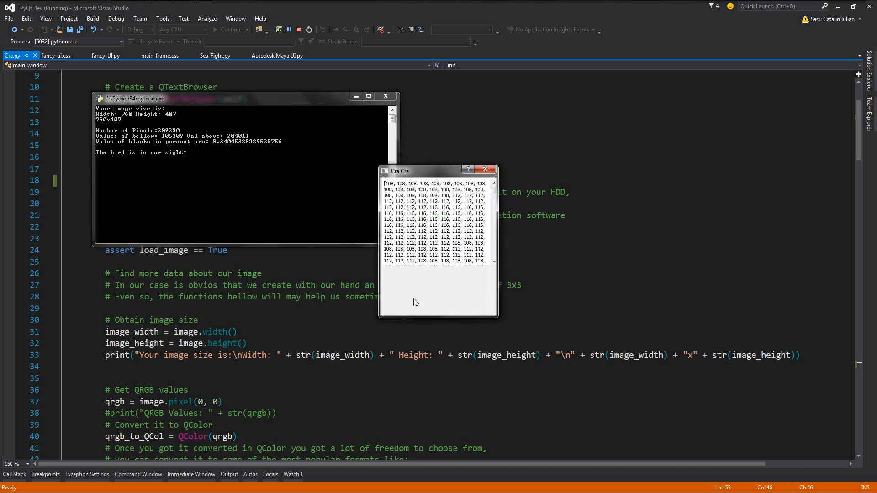
click(184, 156)
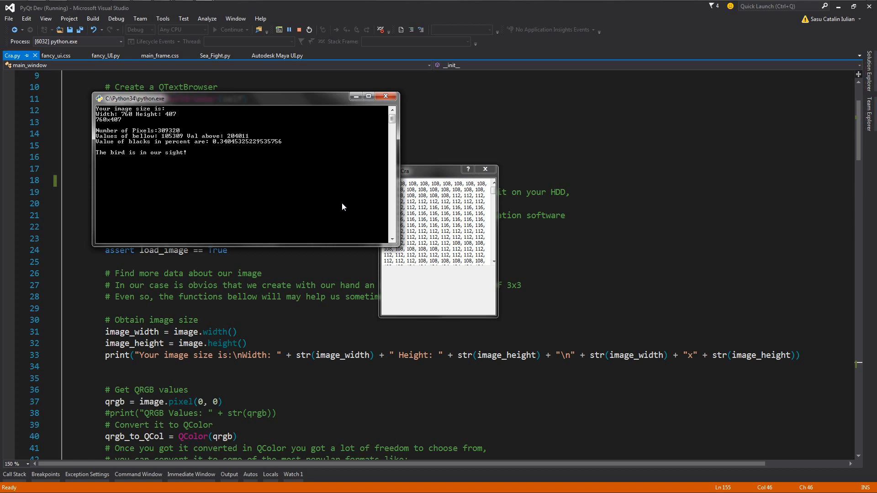
mouse_move(430, 171)
mouse_down()
mouse_move(541, 171)
mouse_move(528, 160)
mouse_up()
mouse_move(592, 182)
mouse_down()
mouse_move(596, 239)
mouse_move(592, 176)
mouse_up()
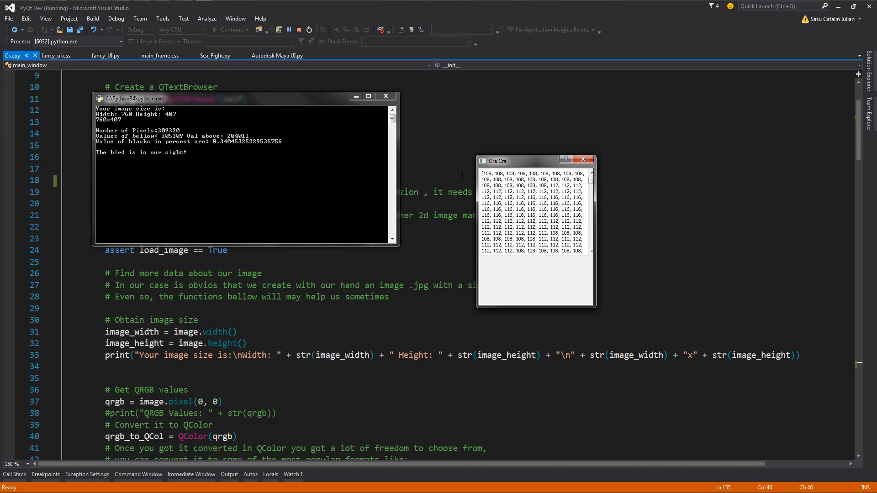
drag(592, 179, 592, 178)
scroll(586, 240, down, 3)
scroll(586, 239, up, 3)
drag(591, 180, 607, 260)
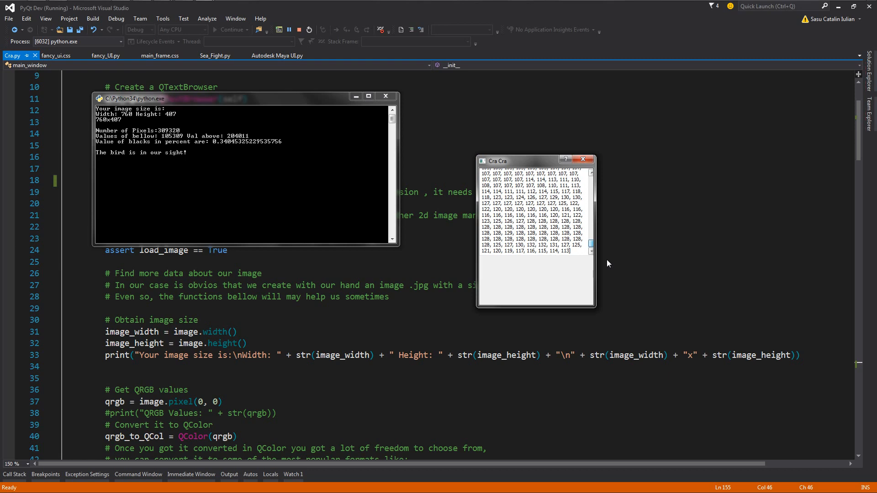
scroll(607, 259, up, 10)
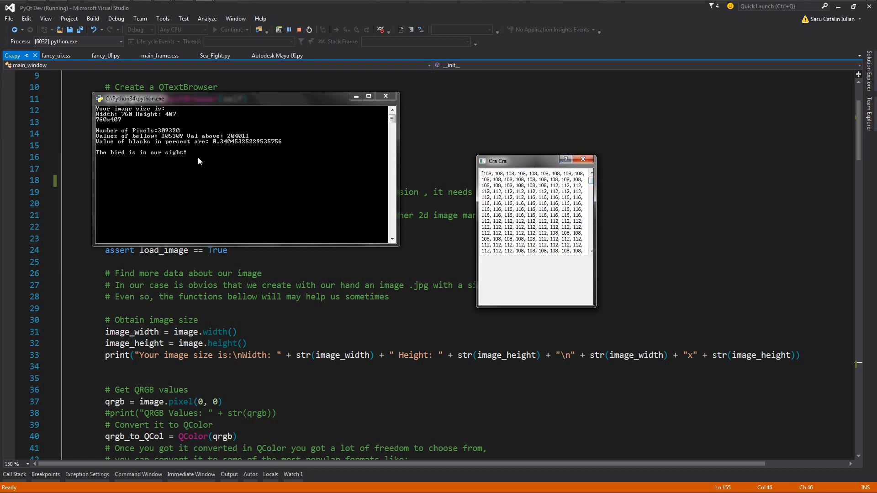
click(250, 101)
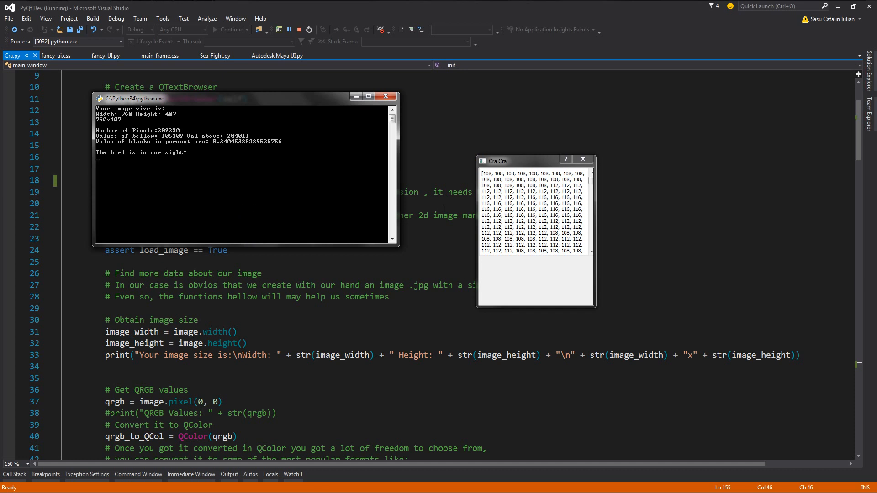
- Stop the running script and edit the load() call on line 18 from "cra" toward "cra_no"
click(382, 99)
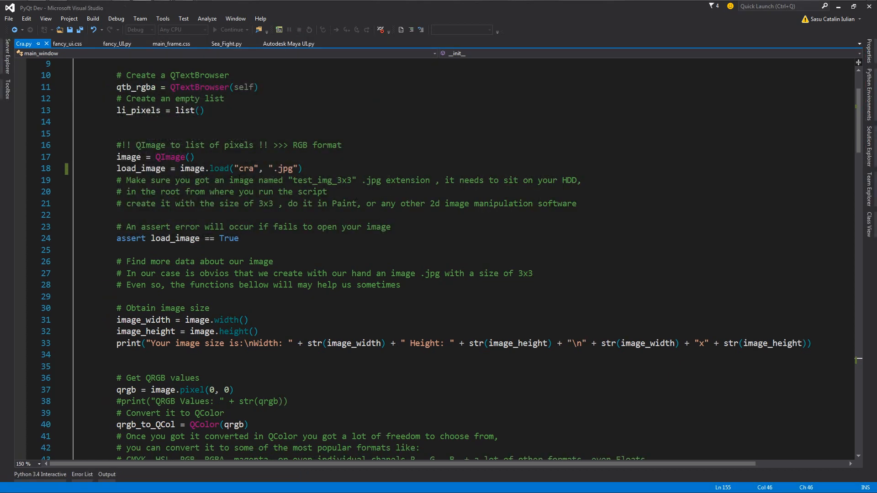
click(254, 169)
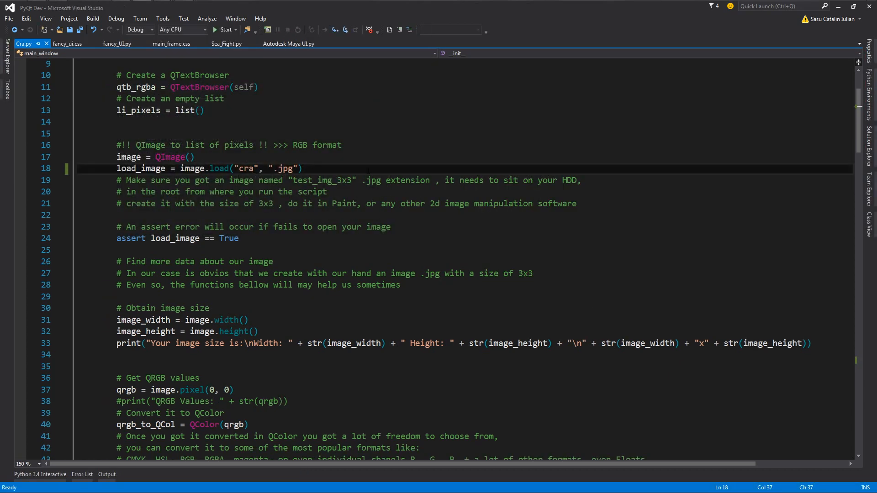
text(_)
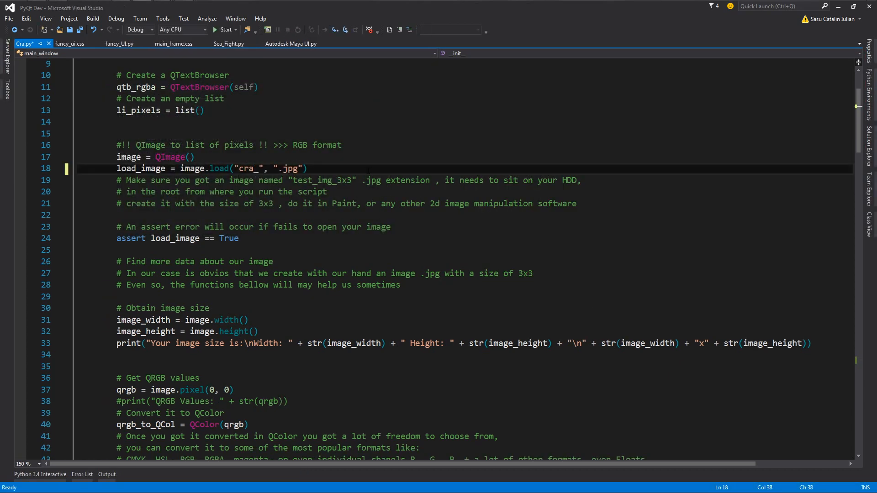
text(no)
key(shift+Left)
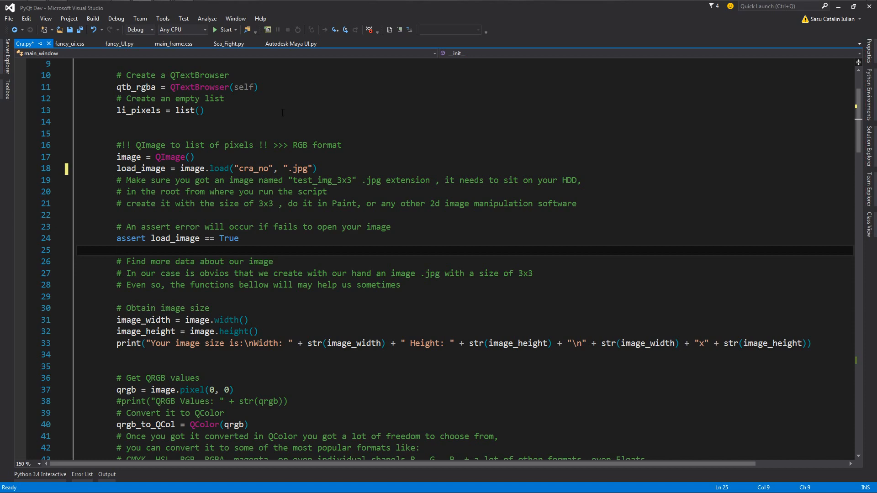
- Run Cra.py on cra_no and read the console showing about 57% blacks and no bird in sight
click(222, 31)
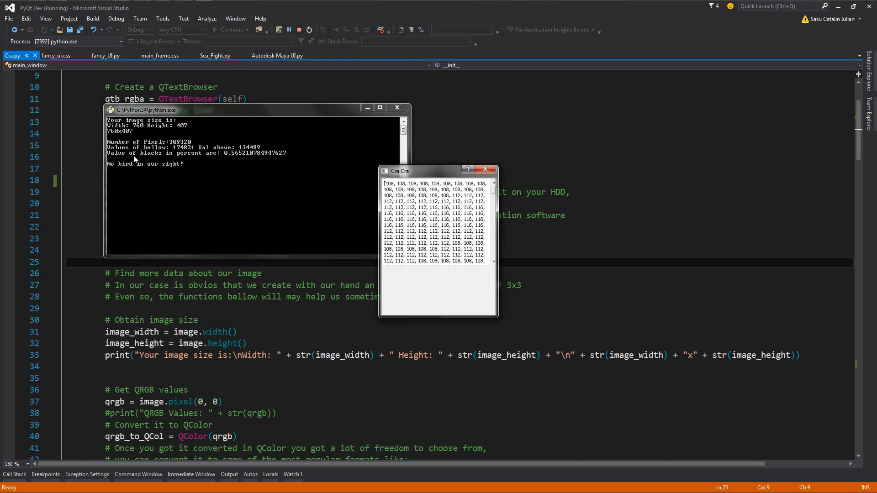
mouse_move(439, 170)
mouse_down()
mouse_move(525, 166)
mouse_move(511, 145)
mouse_up()
click(228, 110)
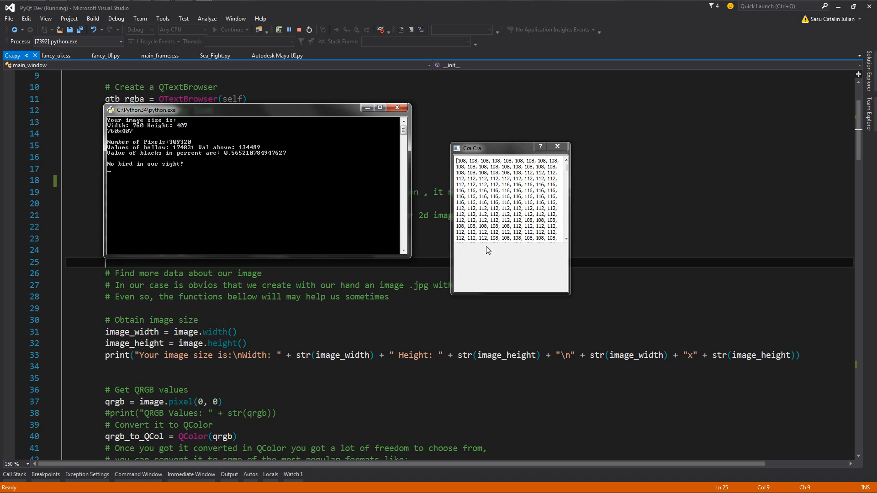
- Stop the cra_no run, glance back up the script, and switch to the QImage blog post in Firefox
click(559, 148)
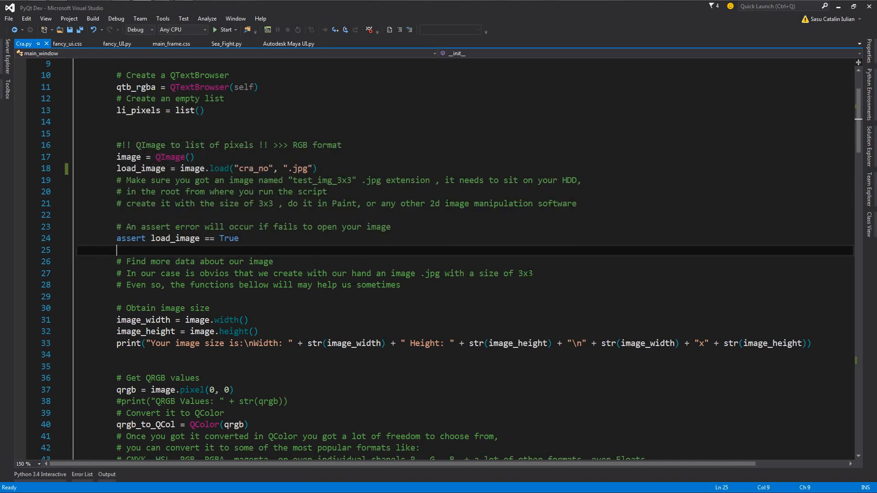
key(Up)
key(Up)
key(Up)
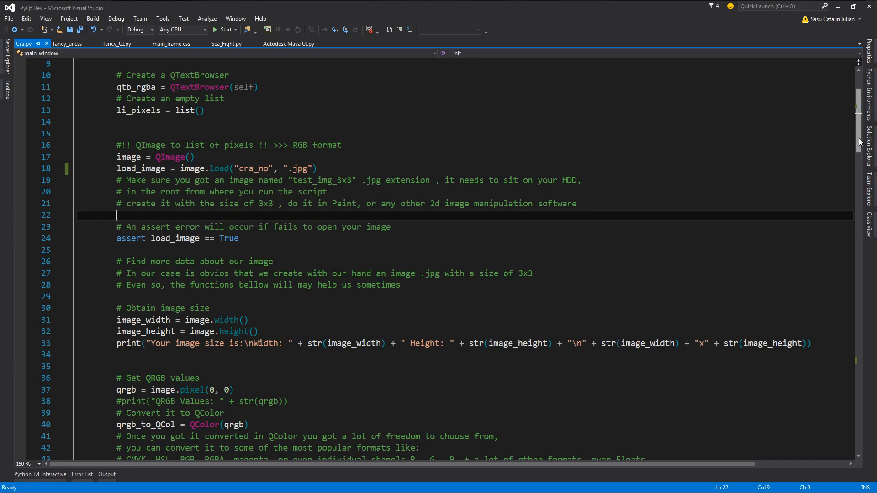
mouse_move(860, 141)
mouse_down()
mouse_move(860, 356)
mouse_move(827, 409)
mouse_move(831, 356)
mouse_move(831, 365)
mouse_up()
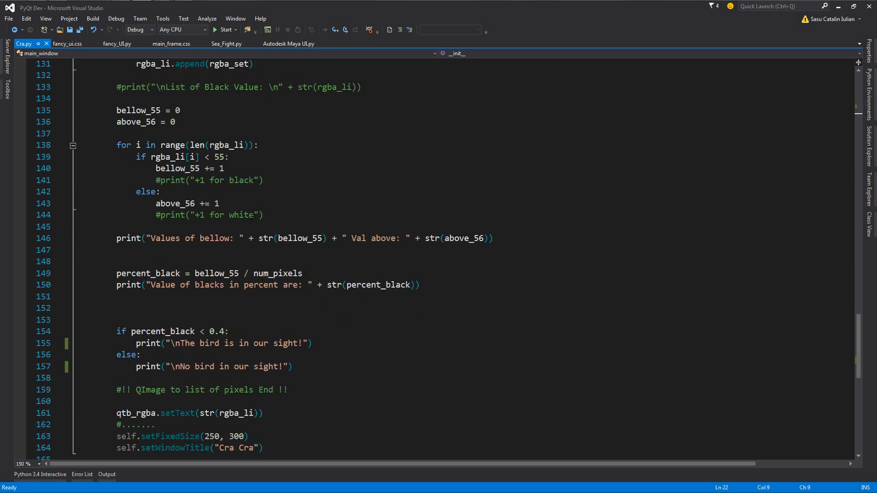
scroll(439, 274, up, 1)
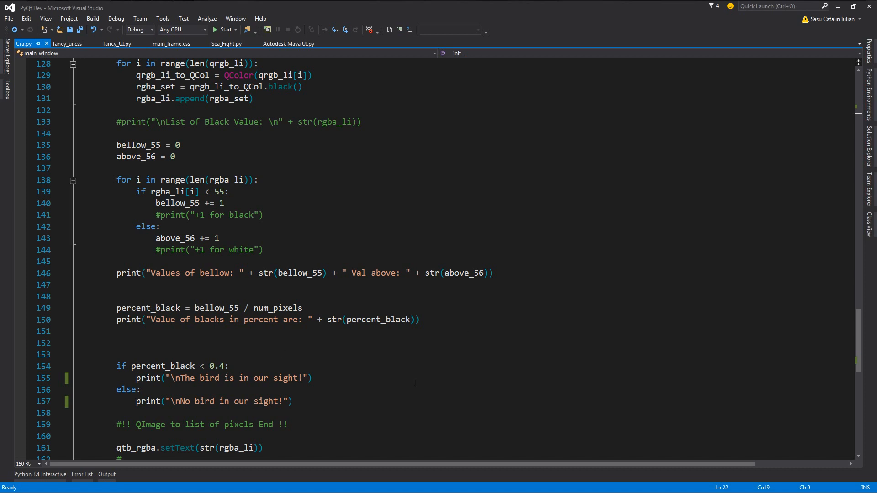
key(alt+Tab)
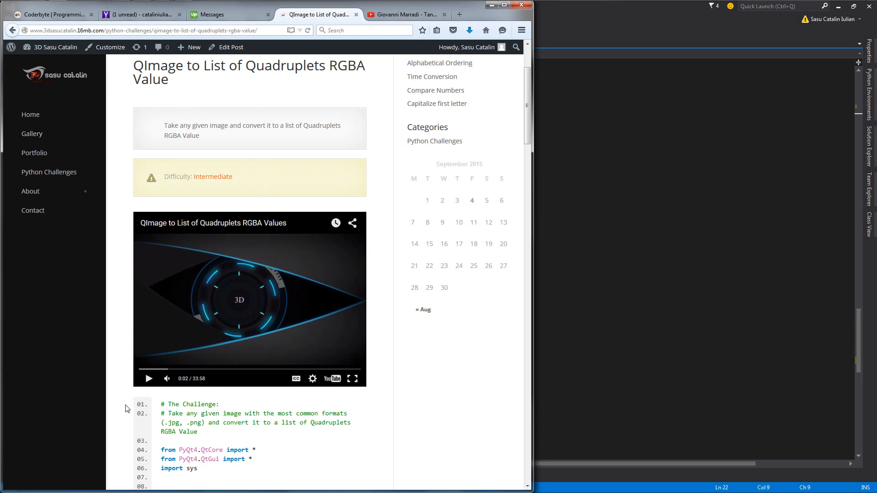
scroll(125, 408, down, 3)
scroll(125, 408, up, 1)
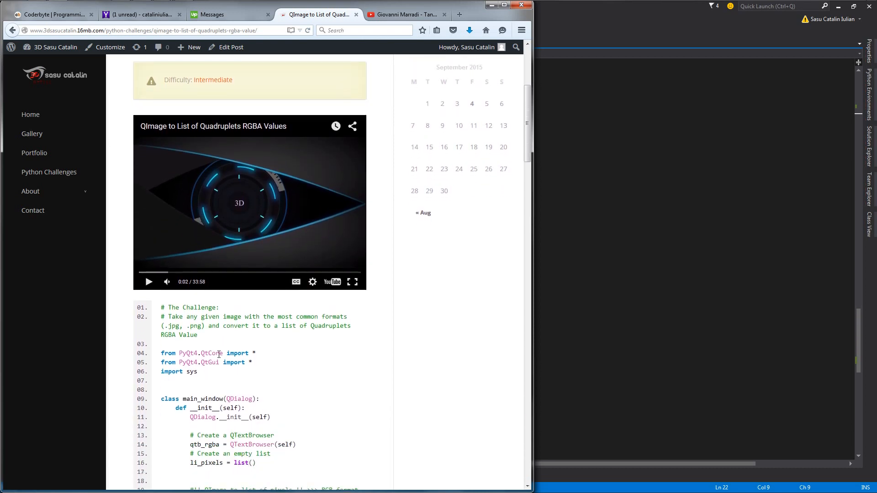
mouse_move(526, 163)
mouse_down()
mouse_move(525, 238)
mouse_move(527, 123)
mouse_up()
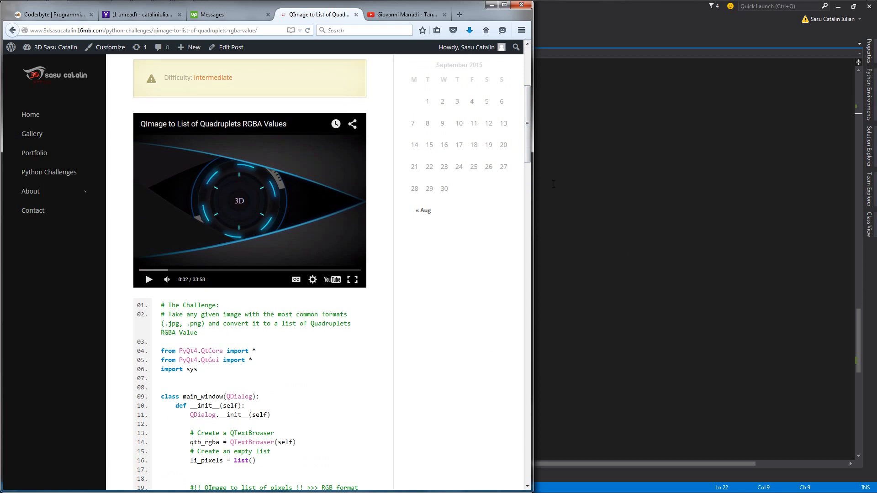
drag(529, 137, 529, 90)
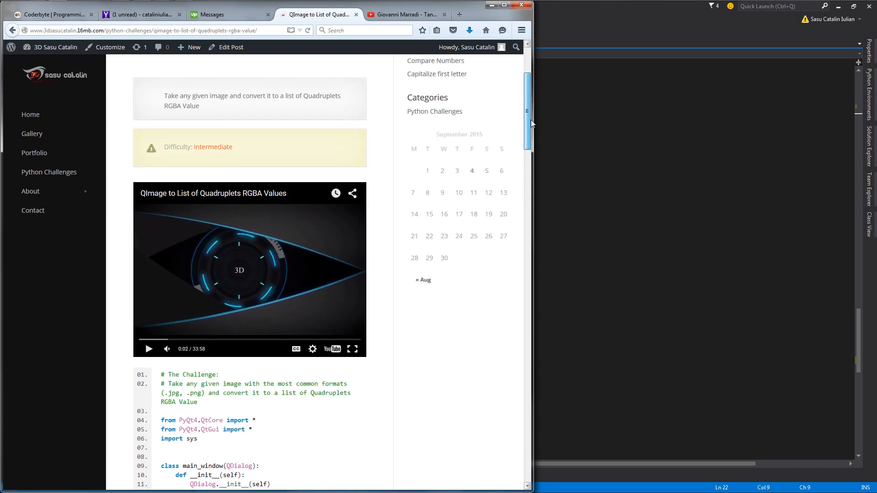